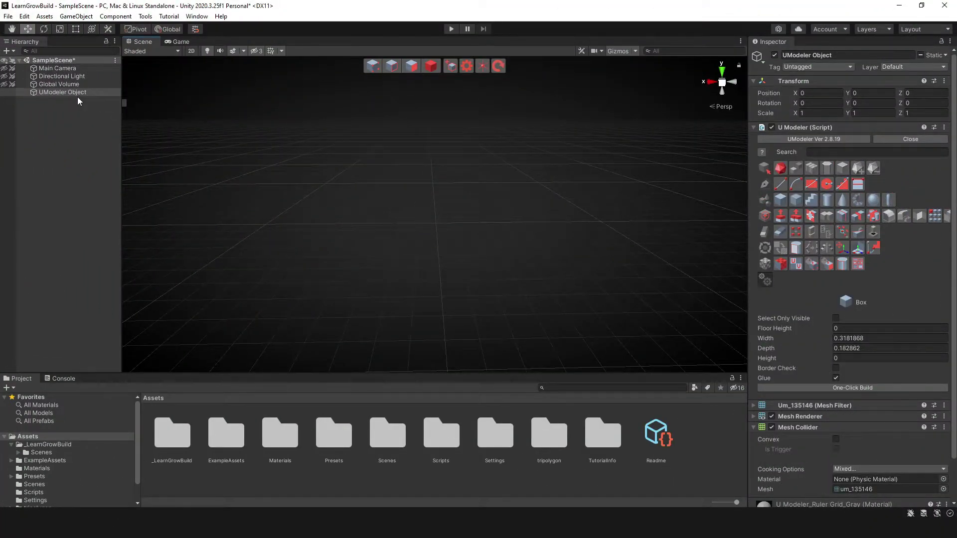
Build a box about 2.07 wide, 1.24 deep and 4.02 high on the grid, finishing in object selection mode.
left_click_drag(405, 227, 440, 235)
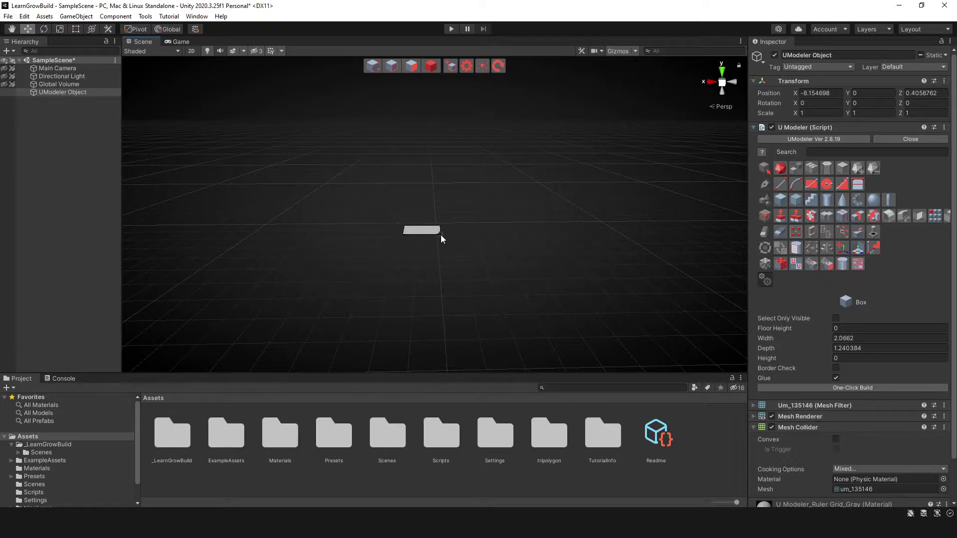
left_click(433, 161)
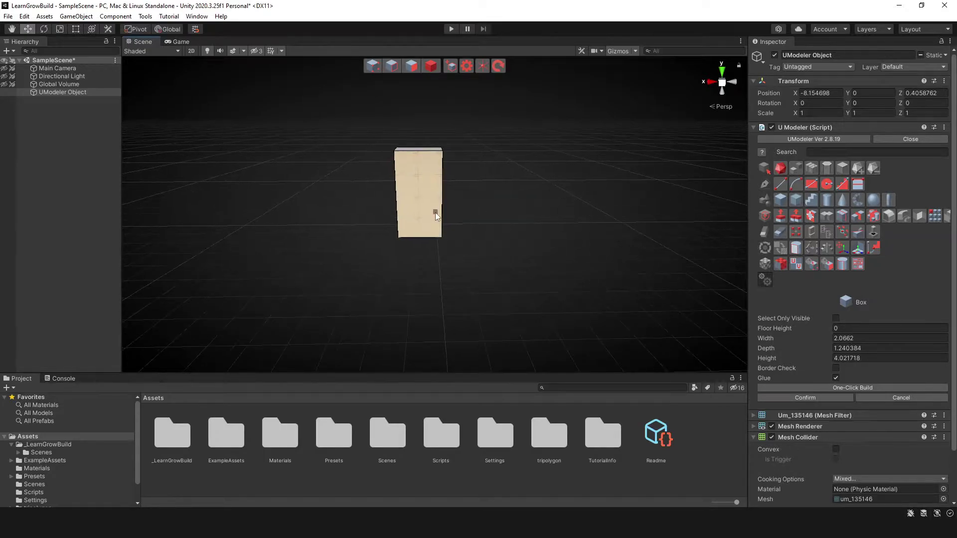
key("f")
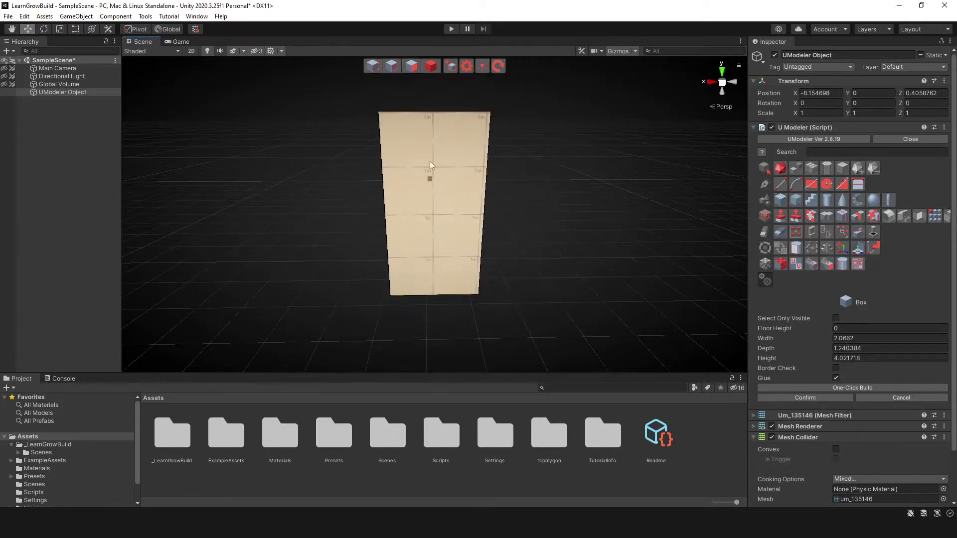
left_click(431, 65)
left_click_drag(379, 199, 650, 222, "alt")
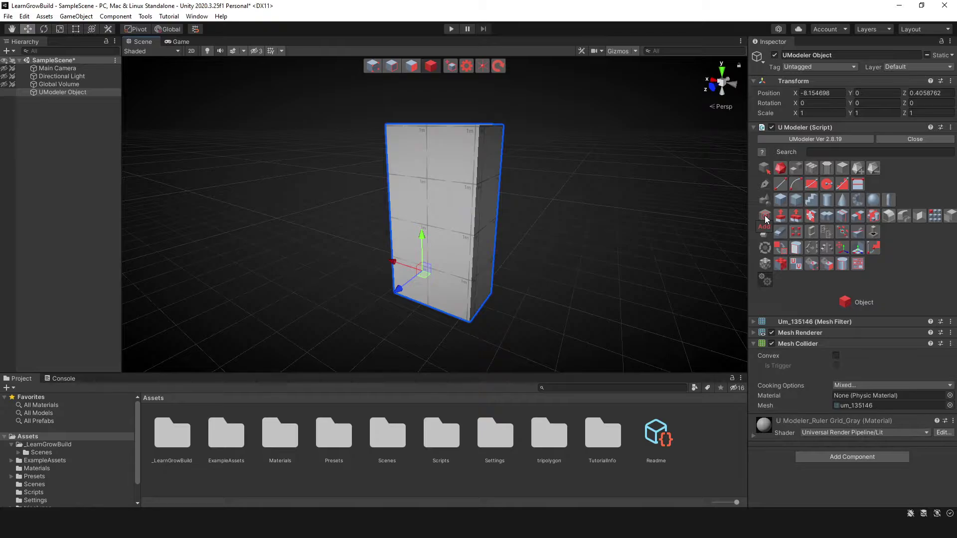
Start the Mirror tool on the box and shift the X-axis mirror plane to a distance of -1.22.
left_click(859, 217)
scroll(472, 229, "down", 3)
left_click_drag(363, 242, 444, 226, "alt")
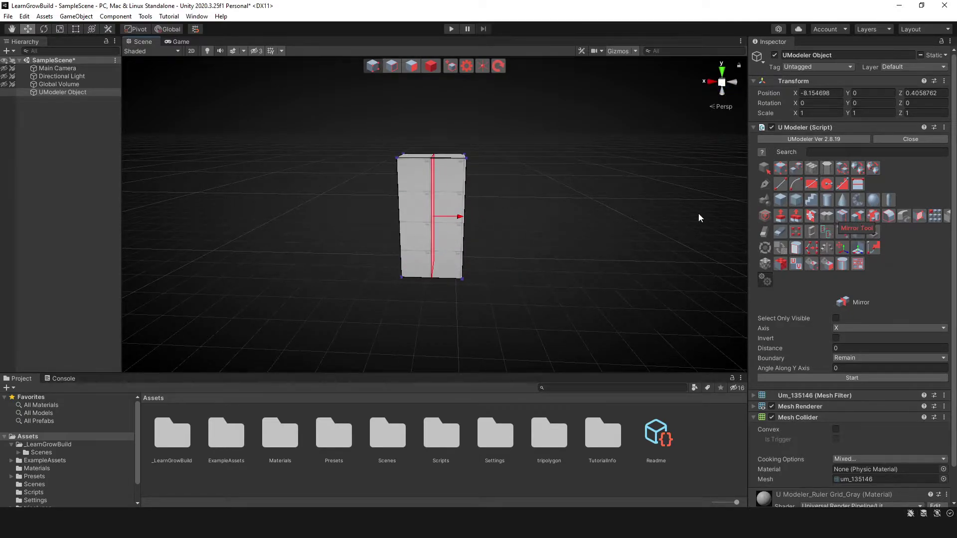
scroll(414, 212, "up", 2)
left_click_drag(415, 212, 465, 224, "alt")
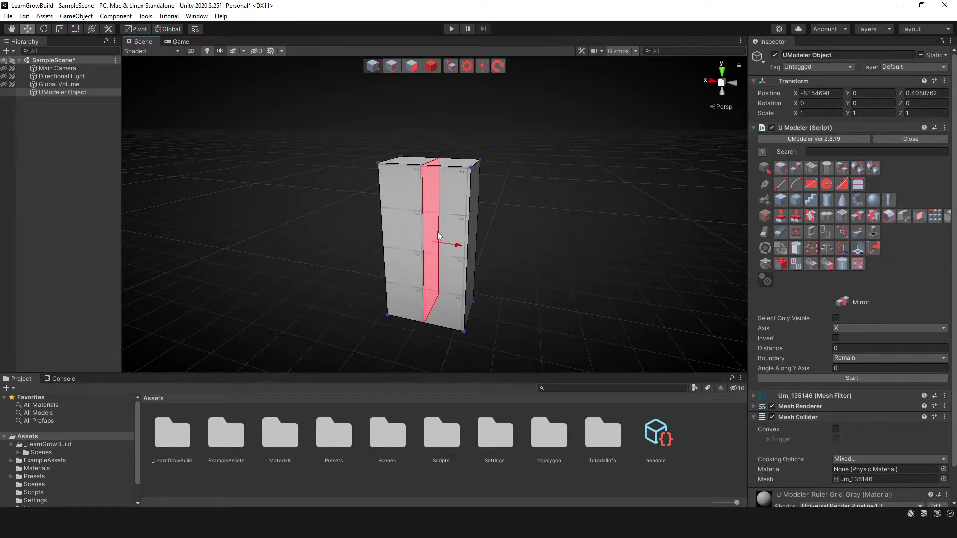
left_click(847, 348)
type("3.63")
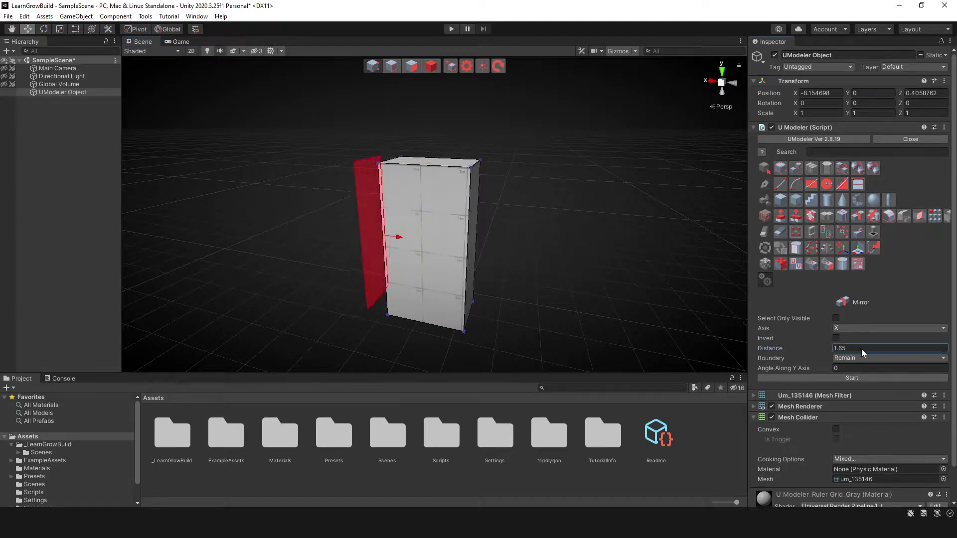
left_click_drag(824, 348, 741, 347)
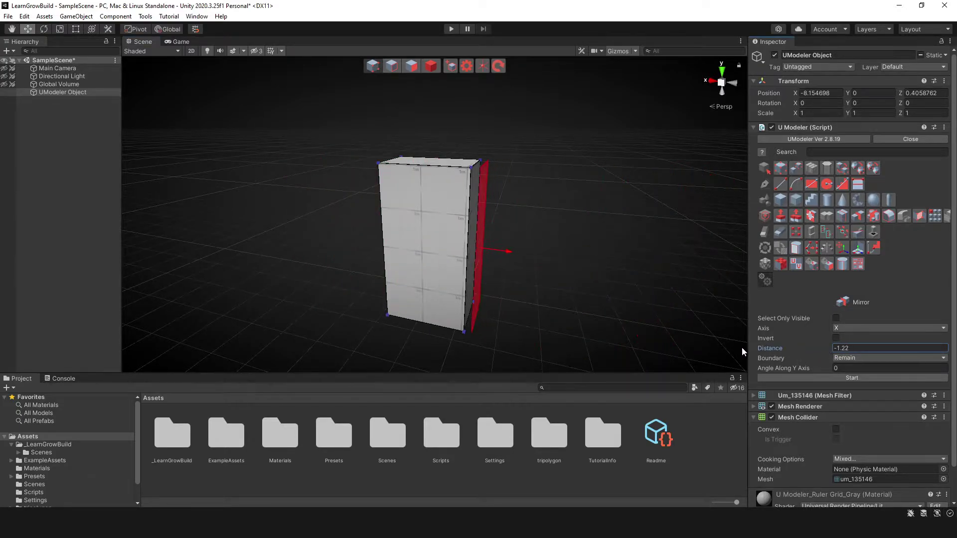
Try the Y and Z mirror axes, then return the mirror axis to X.
left_click(839, 329)
left_click(851, 350)
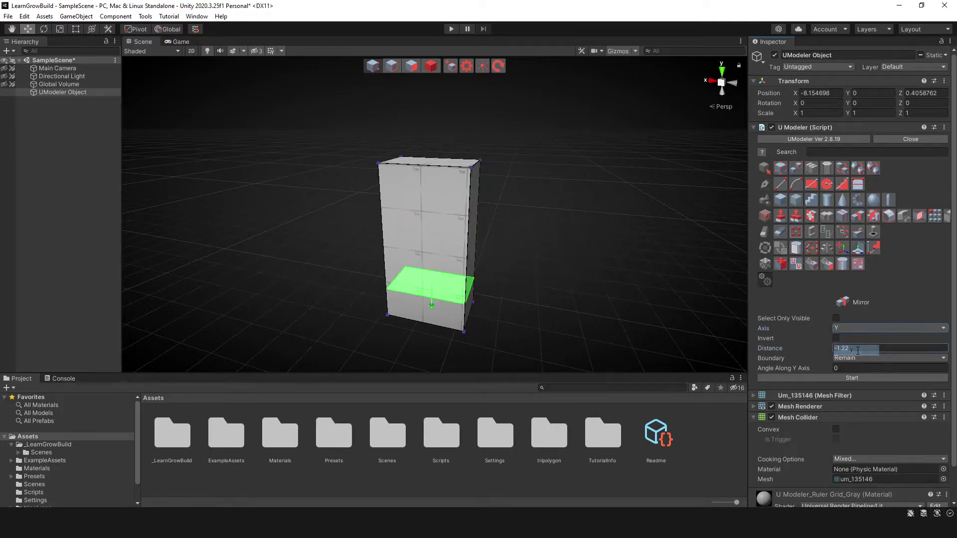
left_click(847, 329)
left_click(851, 361)
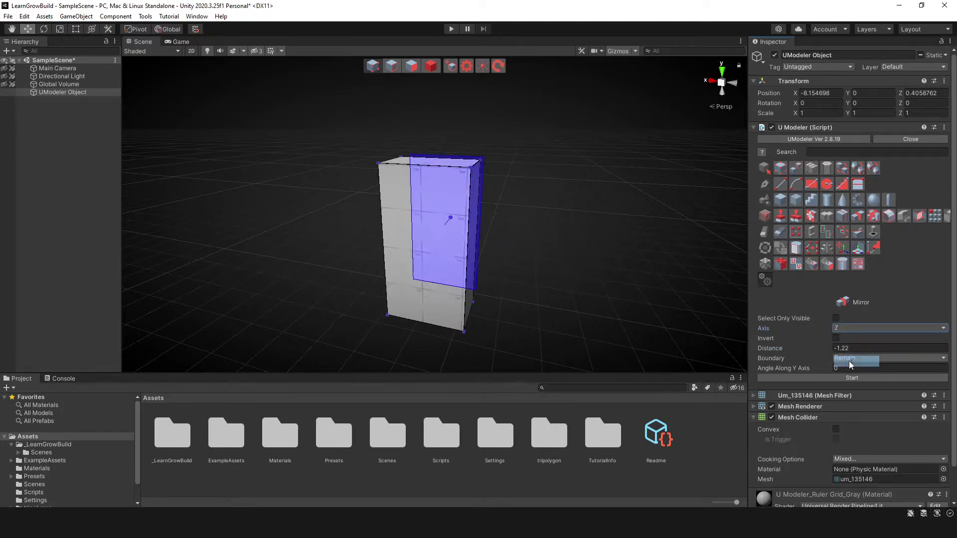
left_click_drag(500, 269, 523, 288, "alt")
left_click(841, 327)
left_click(851, 339)
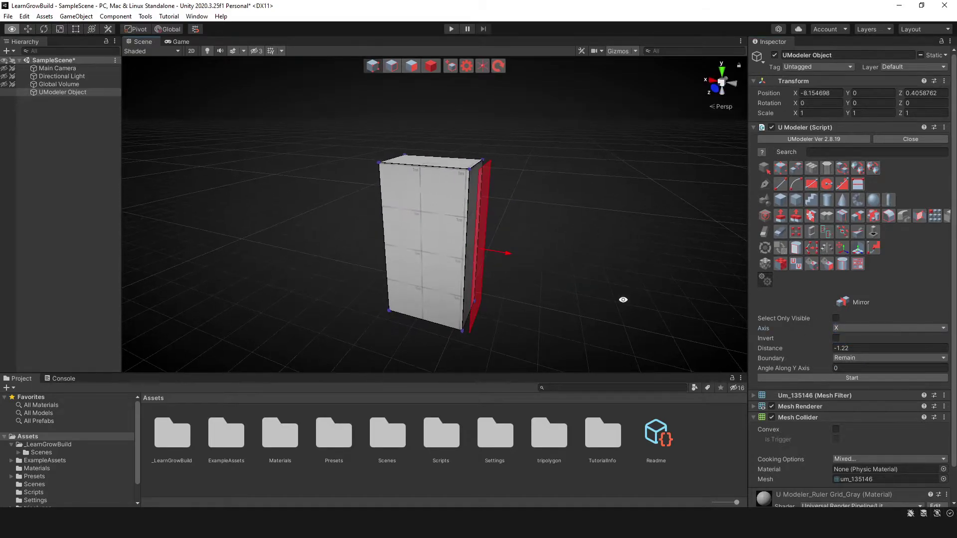
Set the mirror distance to 0 and start mirroring the box across its X-axis centre plane.
left_click(864, 349)
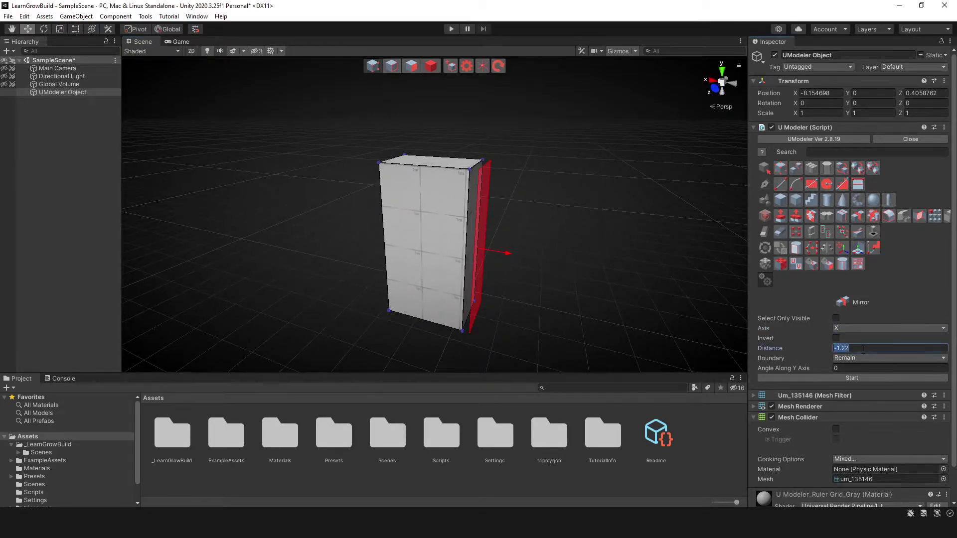
type("0")
left_click_drag(712, 312, 437, 239, "alt")
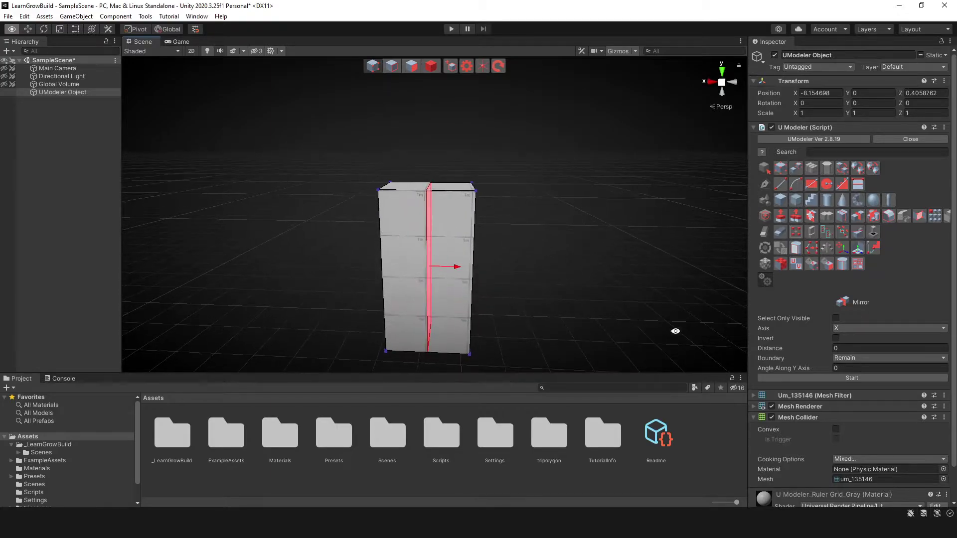
left_click(818, 377)
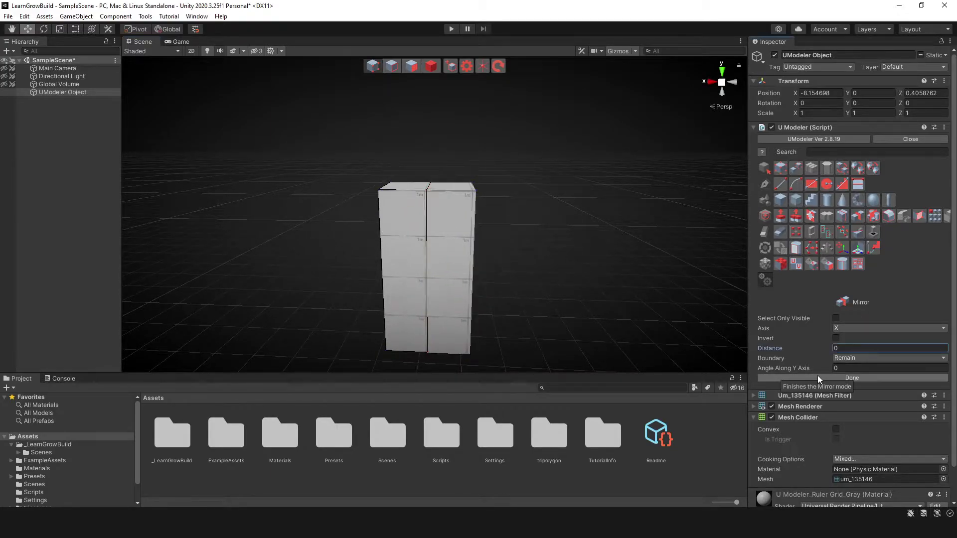
Lower the outer top vertices of the mirrored box and move them slightly inward to shape a pointed tip.
left_click(373, 66)
left_click(406, 215)
left_click_drag(385, 160, 378, 111)
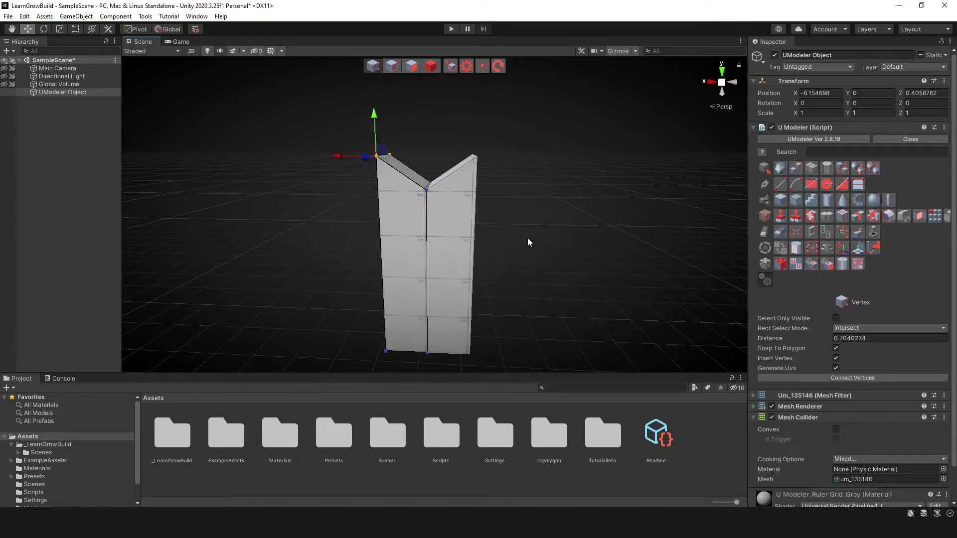
left_click_drag(483, 263, 527, 167, "alt")
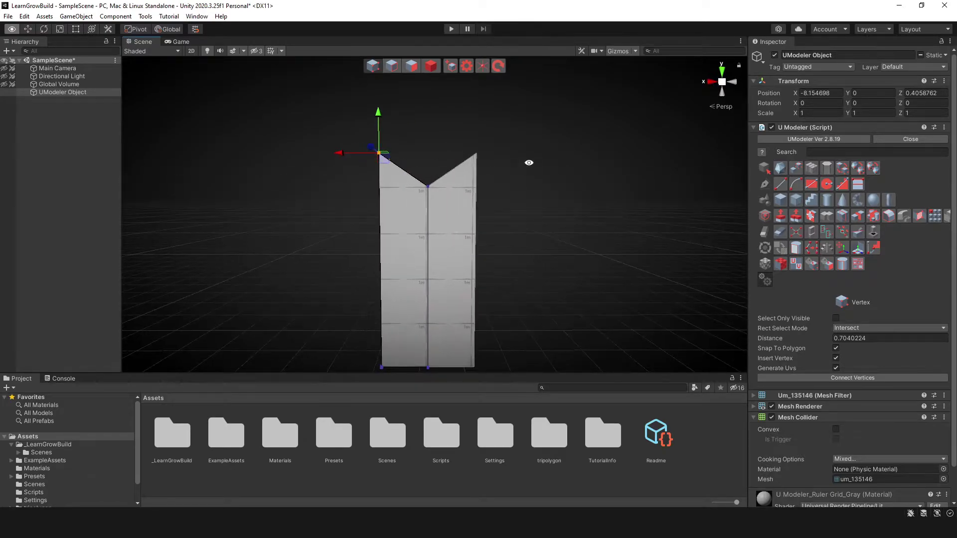
left_click_drag(473, 322, 501, 275, "alt")
left_click_drag(382, 125, 389, 212)
left_click_drag(351, 255, 370, 251)
left_click_drag(446, 305, 509, 212, "alt")
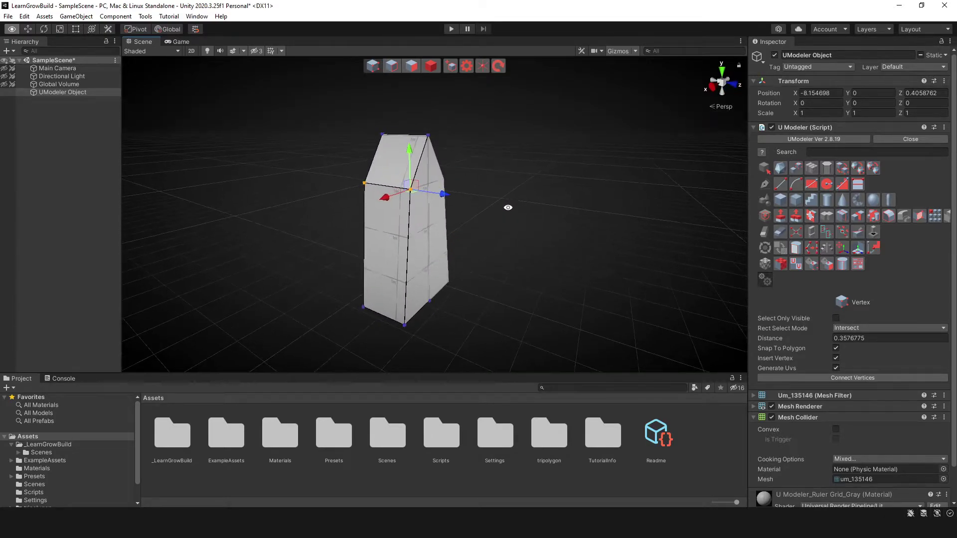
Select the broad face of the blade and move it inward to make the blade thin.
left_click(411, 67)
left_click_drag(281, 211, 463, 236, "alt")
left_click(408, 254)
Move the bottom outer vertices inward so the blade tapers toward its base.
left_click(373, 66)
middle_click_drag(463, 236, 465, 213, "alt")
left_click_drag(345, 259, 397, 326)
left_click_drag(339, 300, 478, 246)
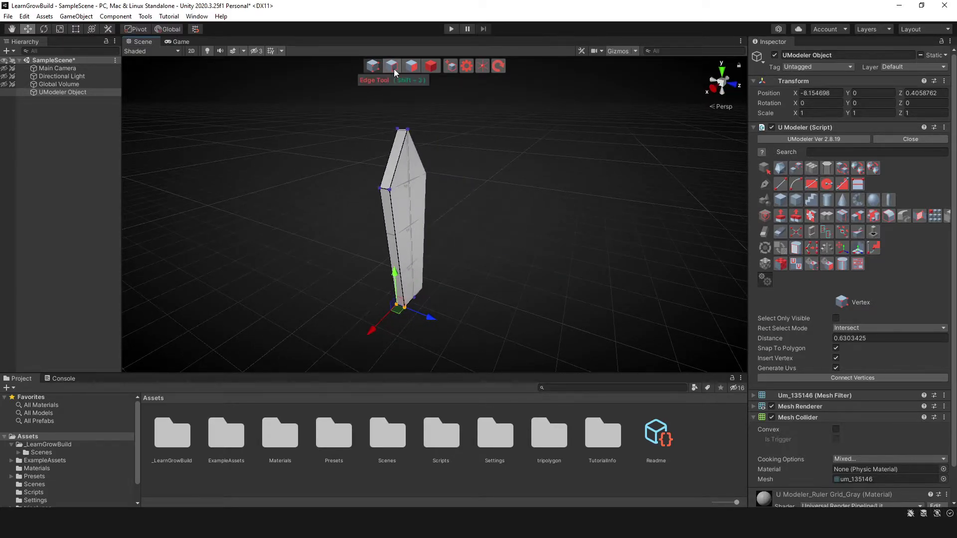
Loop-slice the blade's narrow side with a split number of 1 and pull the new centre edge outward.
left_click(842, 216)
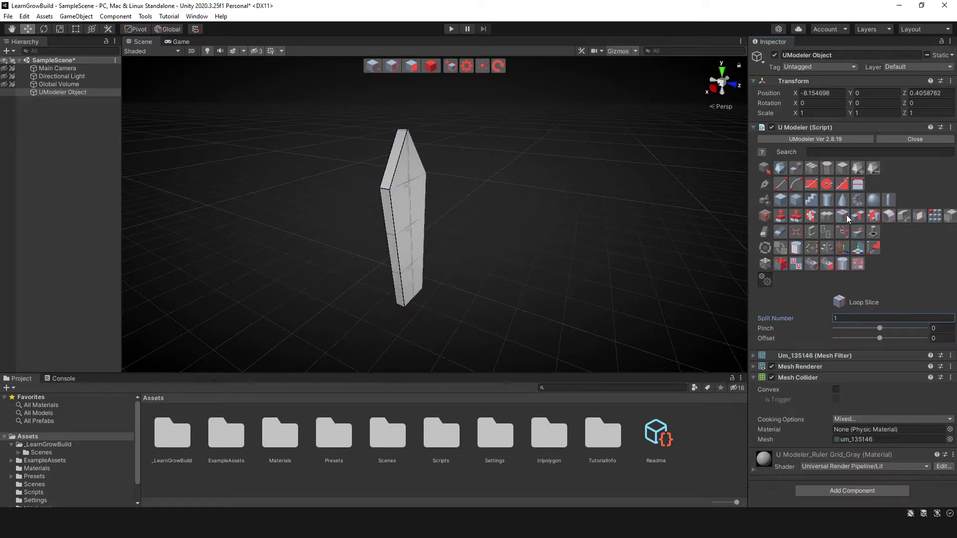
left_click_drag(388, 193, 418, 234, "alt")
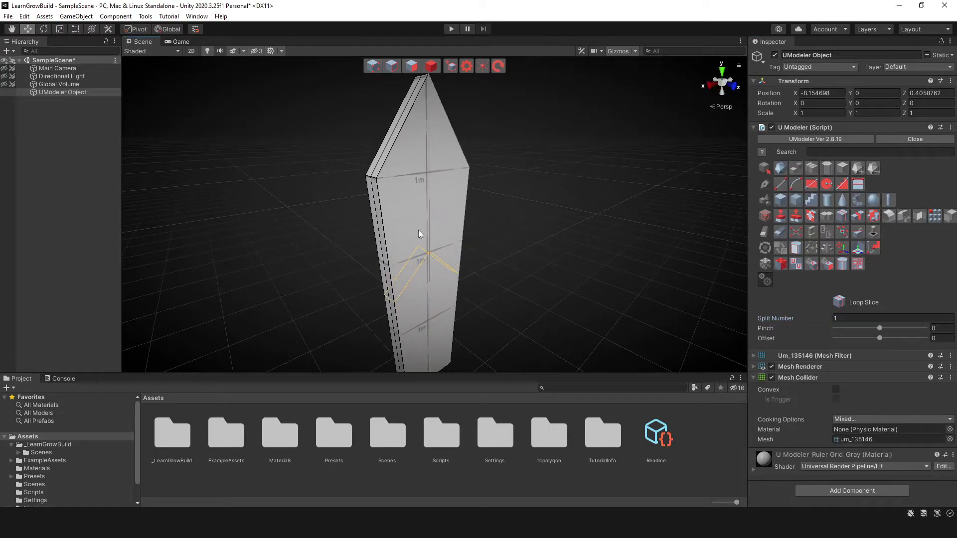
left_click(375, 65)
left_click(392, 65)
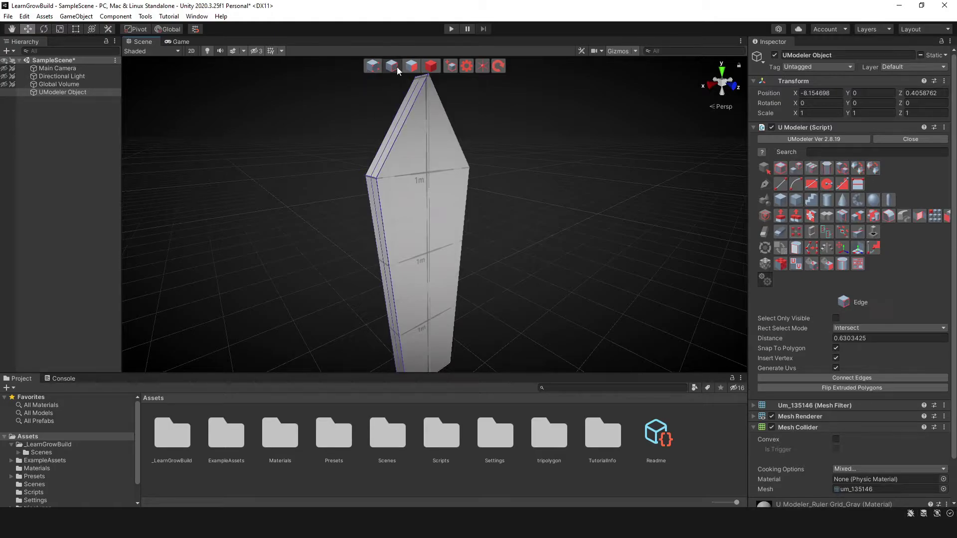
left_click(376, 218)
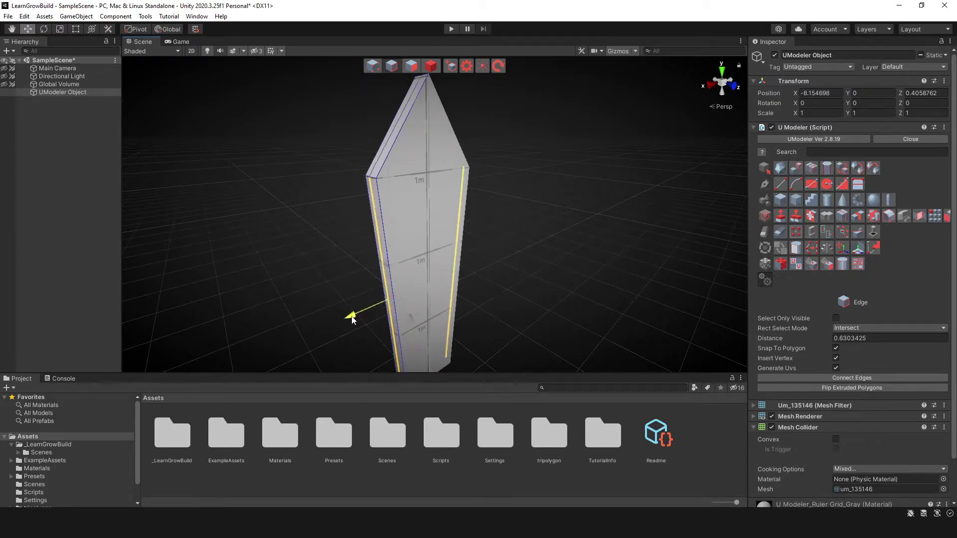
left_click_drag(349, 319, 423, 150, "alt")
Raise the centre vertex at the top of the blade to sharpen the tip.
left_click(373, 65)
left_click(410, 124)
middle_click_drag(442, 162, 473, 251)
left_click_drag(472, 251, 498, 249, "alt")
left_click_drag(439, 182, 440, 159)
middle_click_drag(481, 251, 465, 186)
scroll(465, 188, "down", 5)
left_click_drag(466, 188, 400, 193, "alt")
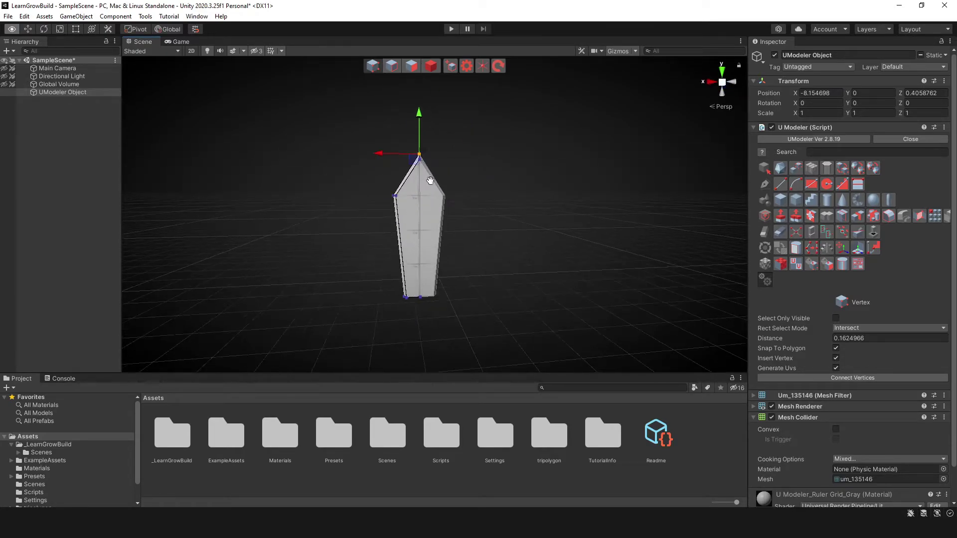
Raise the whole blade object to a Y position of 2.79.
middle_click_drag(431, 179, 421, 202)
left_click(431, 67)
left_click_drag(379, 264, 391, 187)
middle_click_drag(433, 187, 457, 233)
left_click_drag(457, 233, 348, 227, "alt")
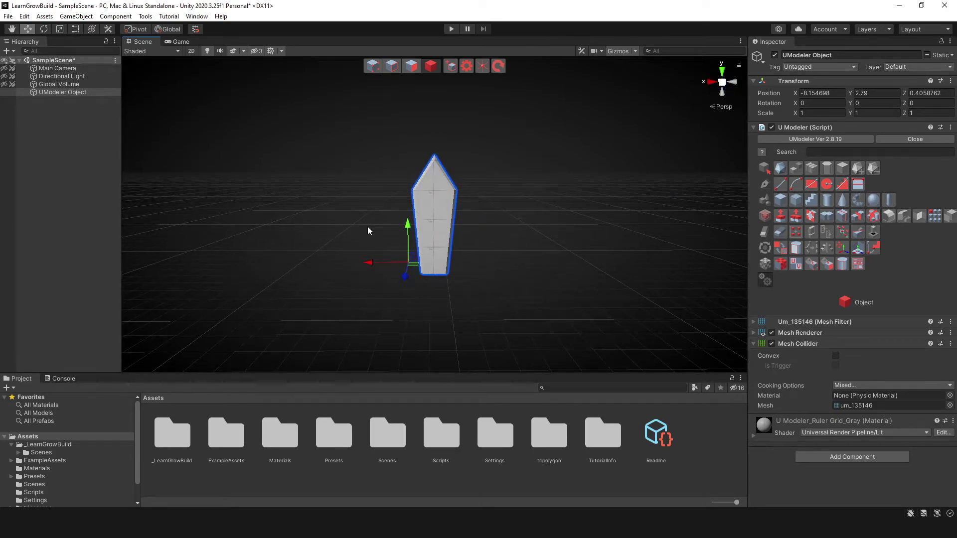
scroll(454, 216, "up", 3)
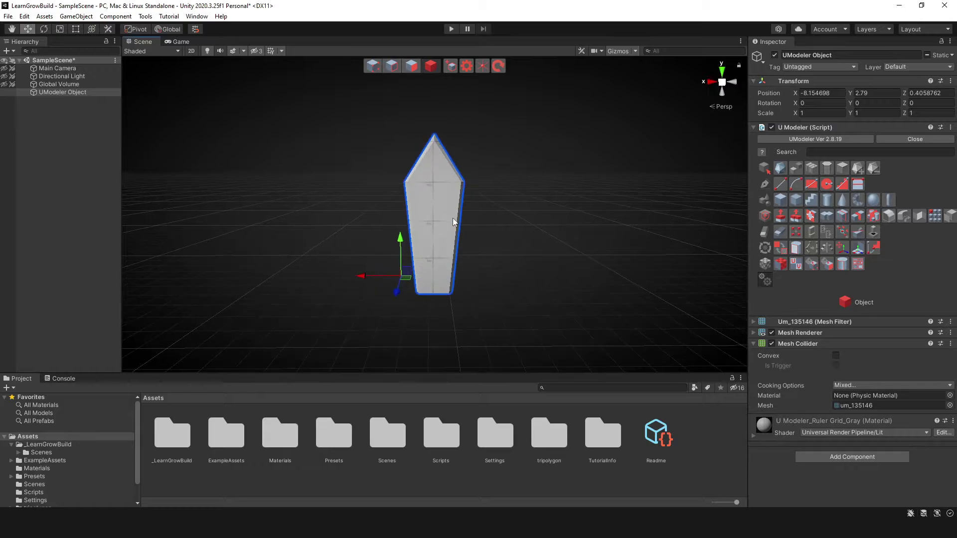
left_click(466, 232)
left_click(443, 216)
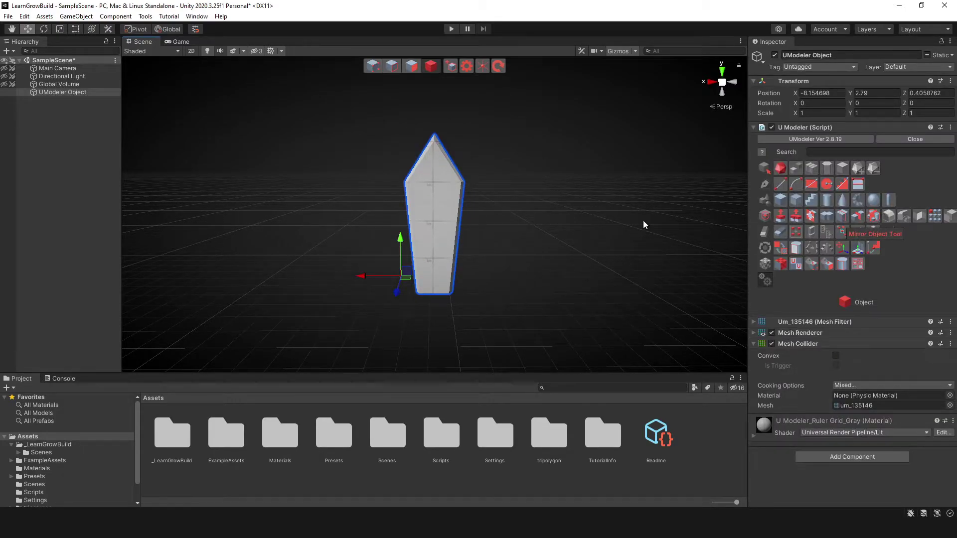
Set up the Mirror Object tool on the Y axis with a distance of about -2.68 and an angle of 3.42.
left_click(877, 217)
mouse_move(515, 242)
left_mouse_down("alt")
mouse_move(448, 247)
mouse_move(503, 238)
left_mouse_up("alt")
middle_click_drag(505, 245, 510, 220, "alt")
Create a mirrored duplicate of the blade below the mirror plane, then undo it.
left_click(817, 368)
left_click_drag(518, 239, 468, 137, "alt")
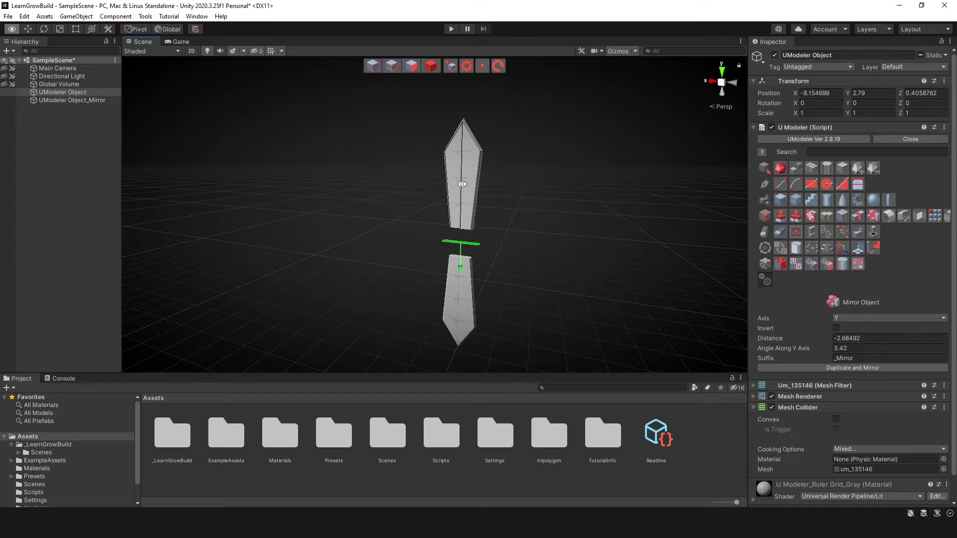
key("ctrl+z")
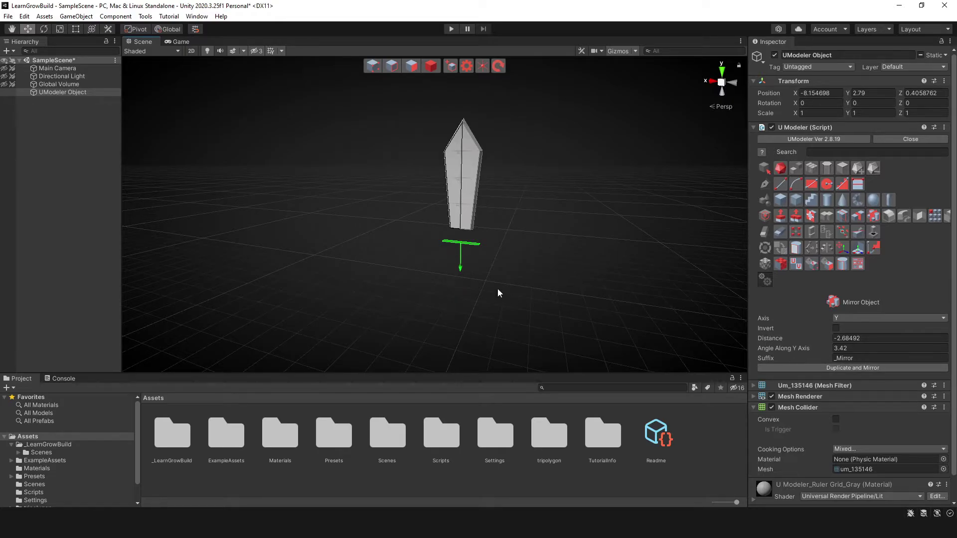
Lower the mirror plane to about -5.72, duplicate and mirror the blade twice, then undo both copies.
left_click_drag(462, 273, 459, 338)
left_click(846, 369)
left_click(799, 369)
scroll(491, 246, "down", 3)
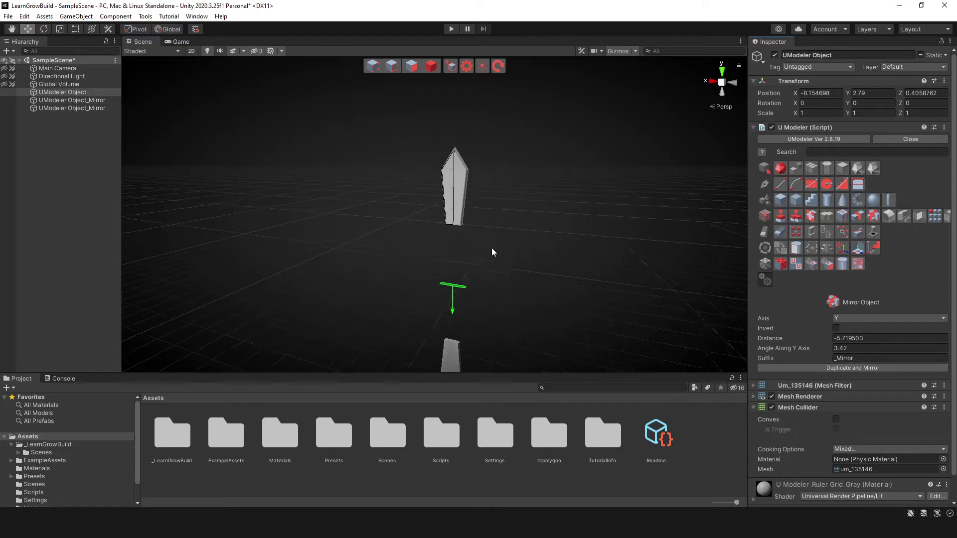
key("ctrl+z")
key("ctrl+z")
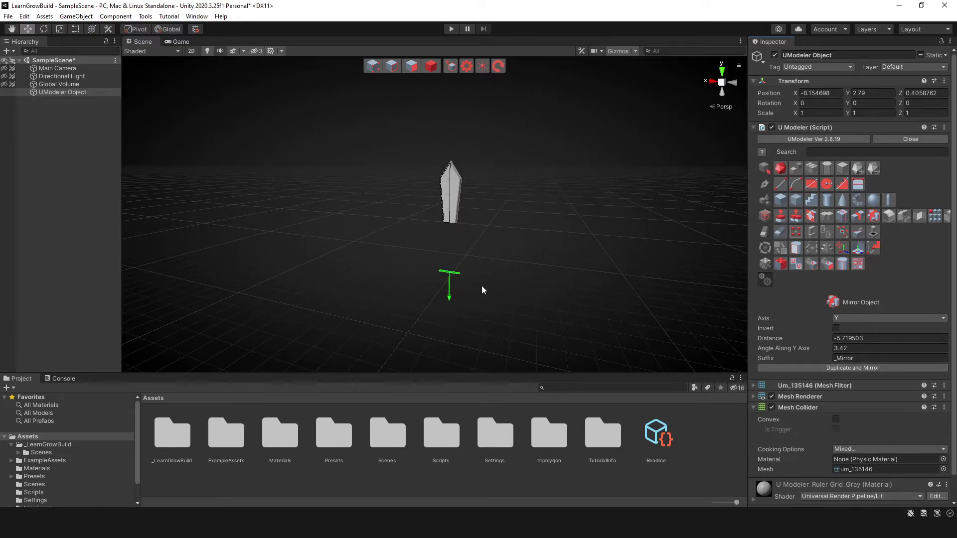
Position the mirror plane at the blade's base, at a distance of about -2.21, and duplicate and mirror the blade across it.
left_click_drag(456, 242, 456, 233)
left_click(797, 368)
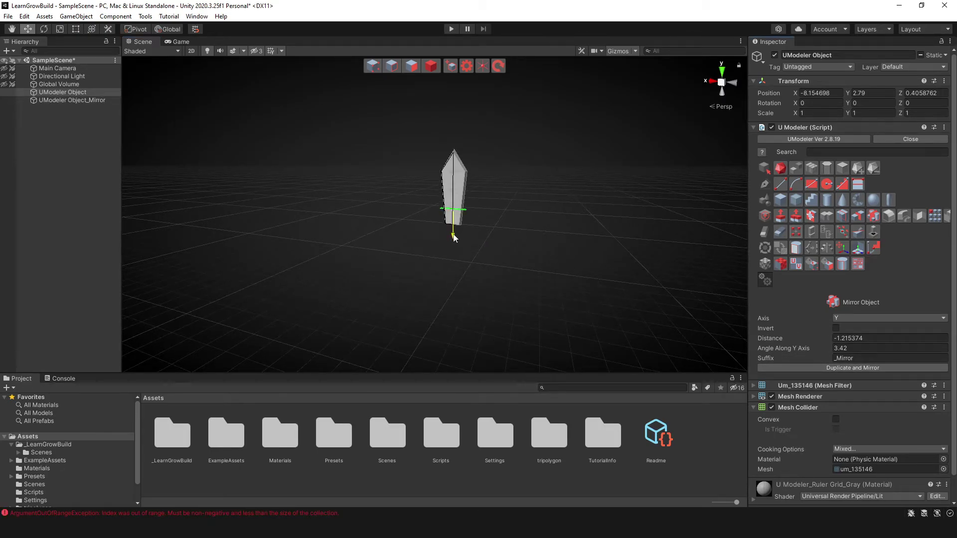
left_click(823, 367)
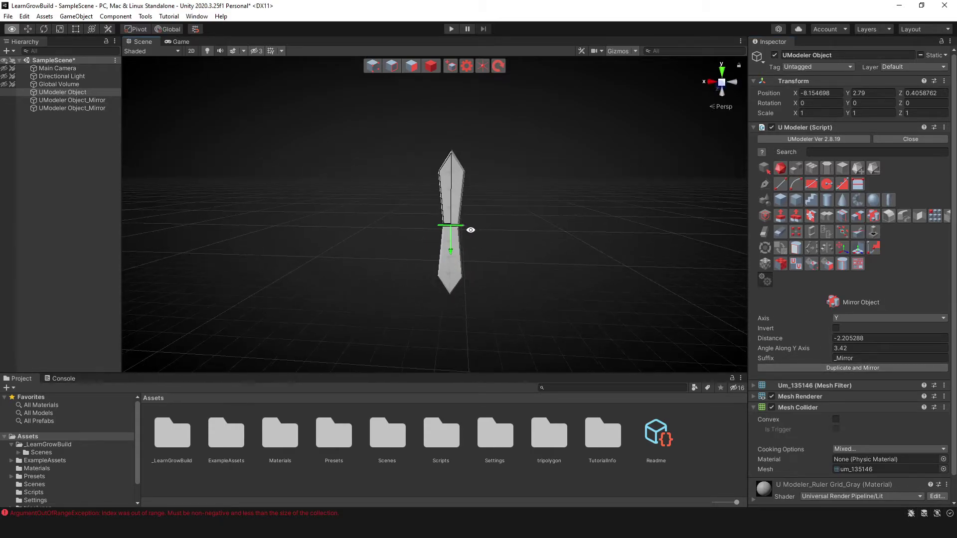
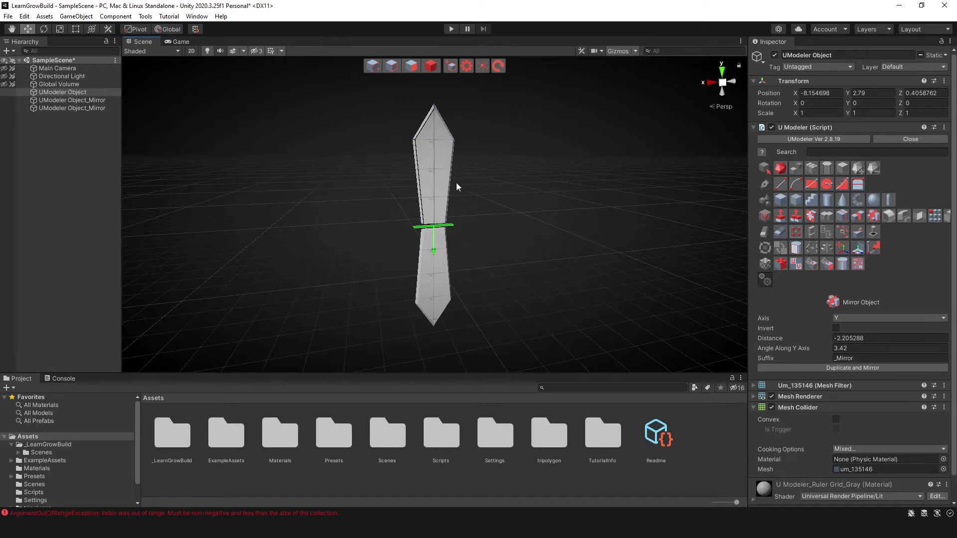
scroll(456, 185, "down", 2)
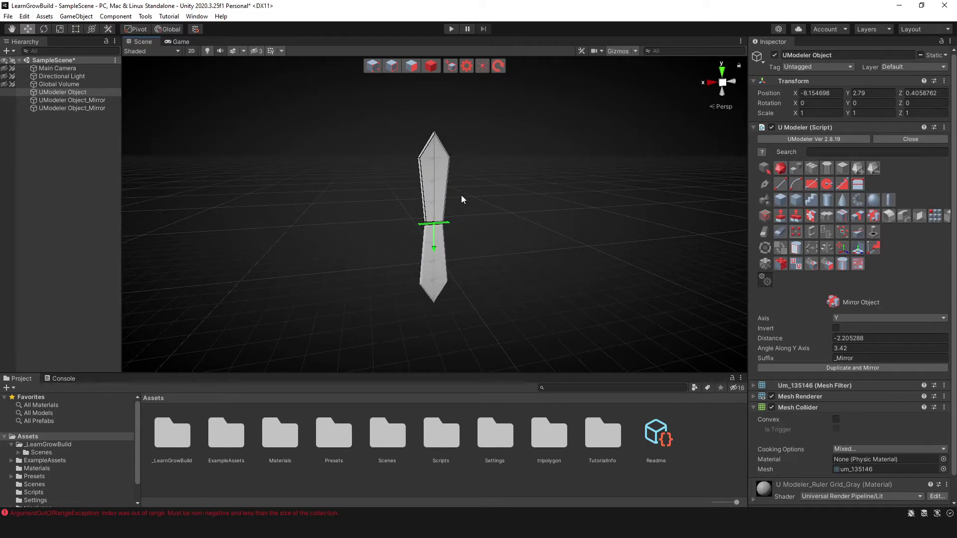
scroll(455, 195, "down", 2)
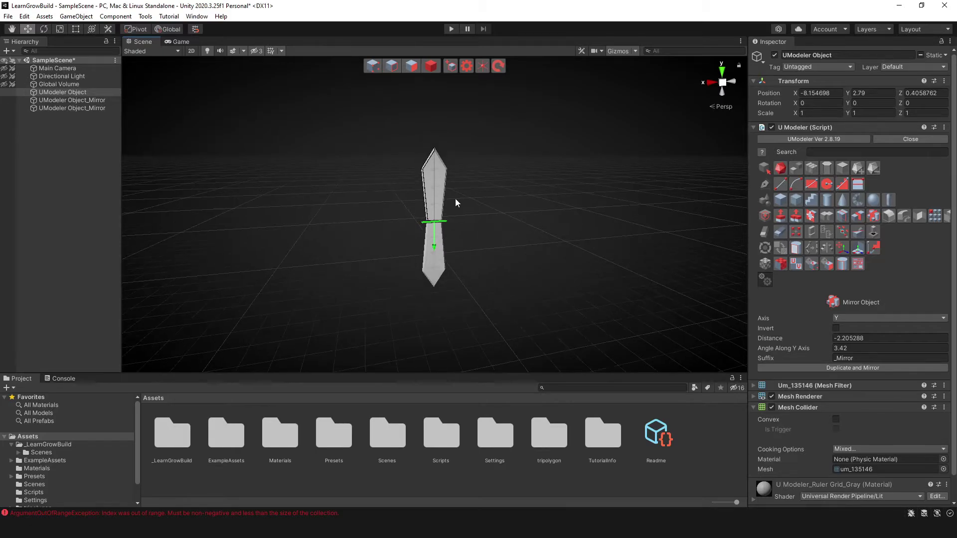
Start a new UModeler object and draw a flat base box about 27.9 wide, 24.2 deep and 0.82 high beside the blade.
left_click(431, 66)
middle_click_drag(470, 191, 570, 219)
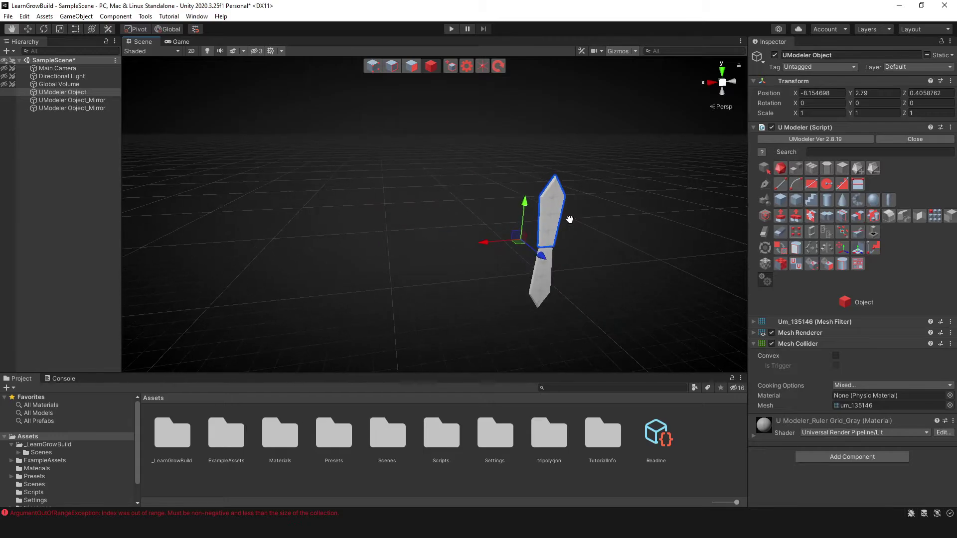
left_click_drag(439, 215, 410, 235, "alt")
left_click(431, 71)
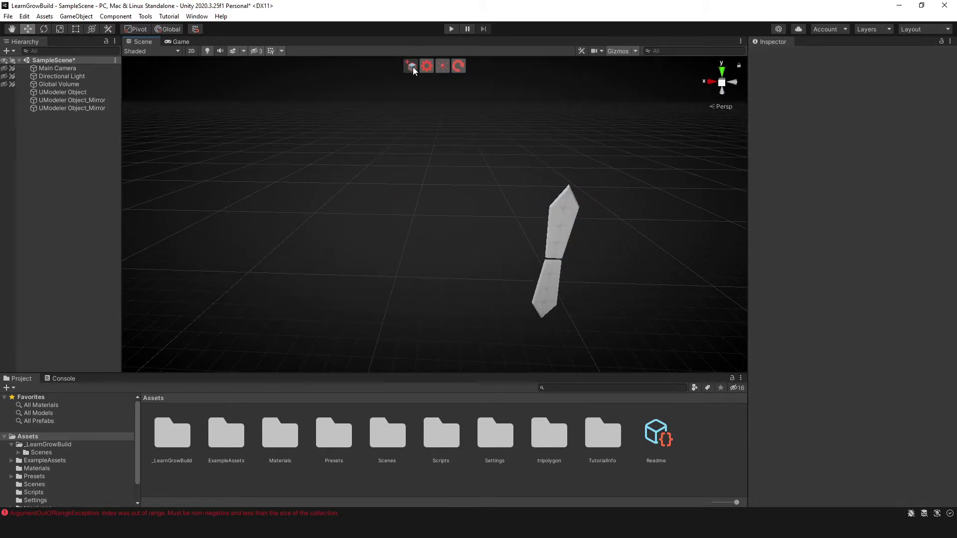
left_click(411, 66)
left_click_drag(299, 178, 530, 234)
left_click(489, 251)
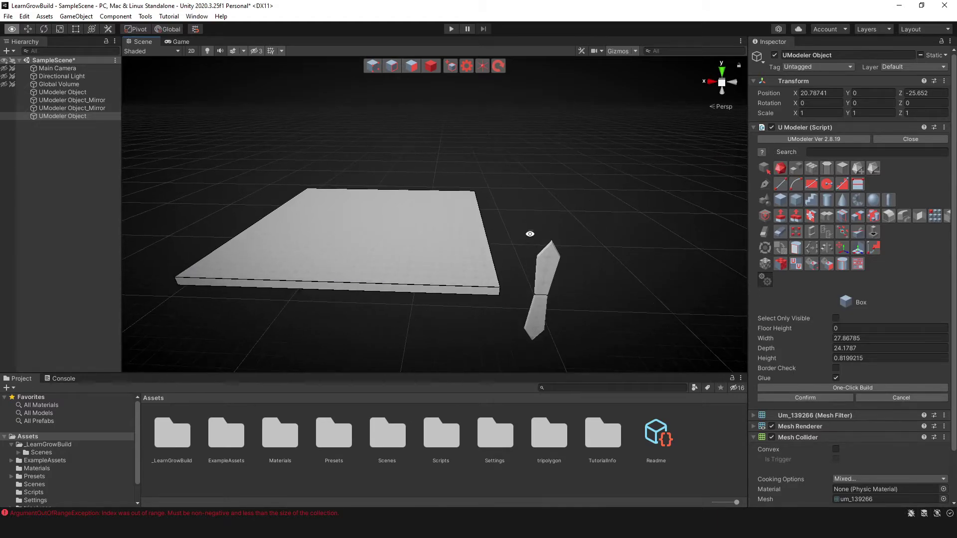
Add two boxes on the base slab, about 4.58 × 3.28 × 6.21 near its corner and 5.54 × 4.49 × 3.76 near the front middle.
middle_click_drag(365, 202, 417, 205)
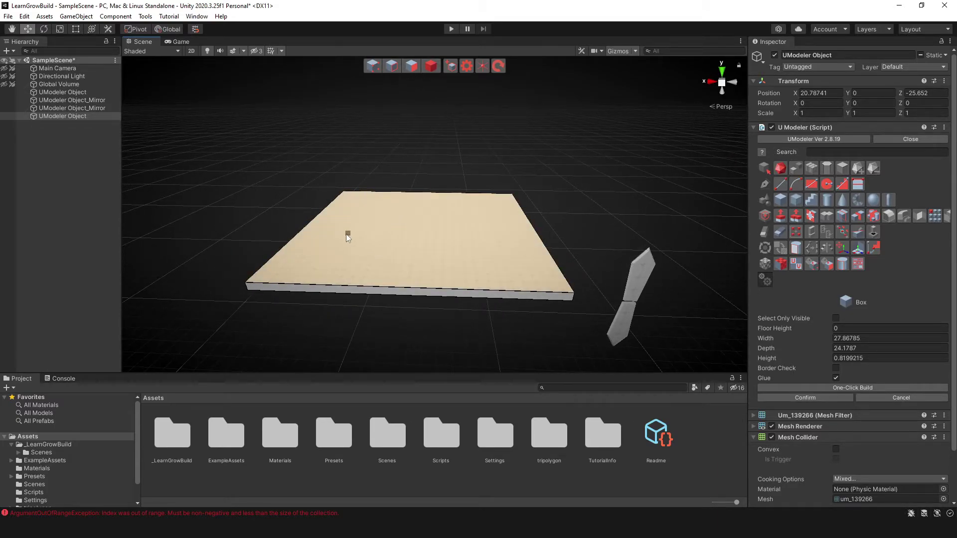
left_click_drag(295, 253, 323, 273)
left_click(312, 210)
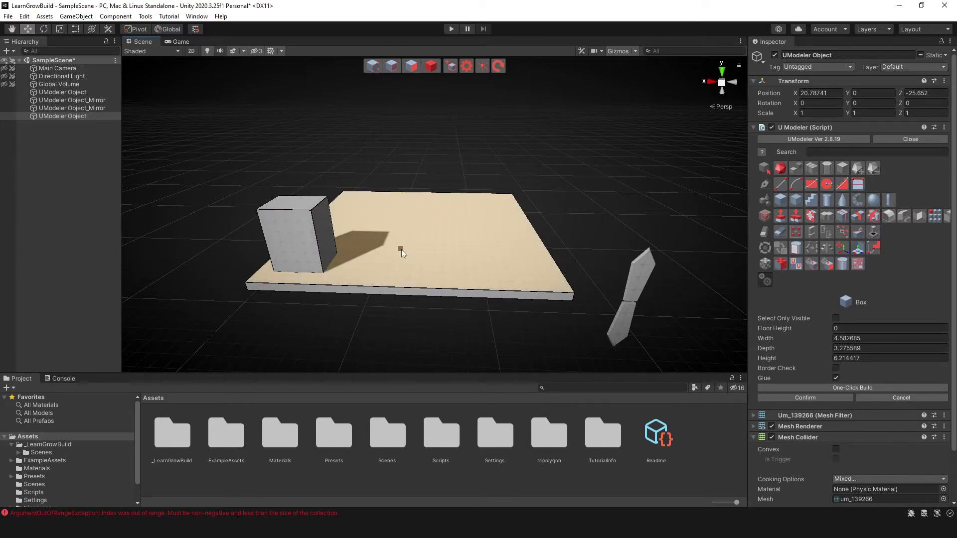
left_click_drag(414, 241, 469, 269)
left_click(452, 233)
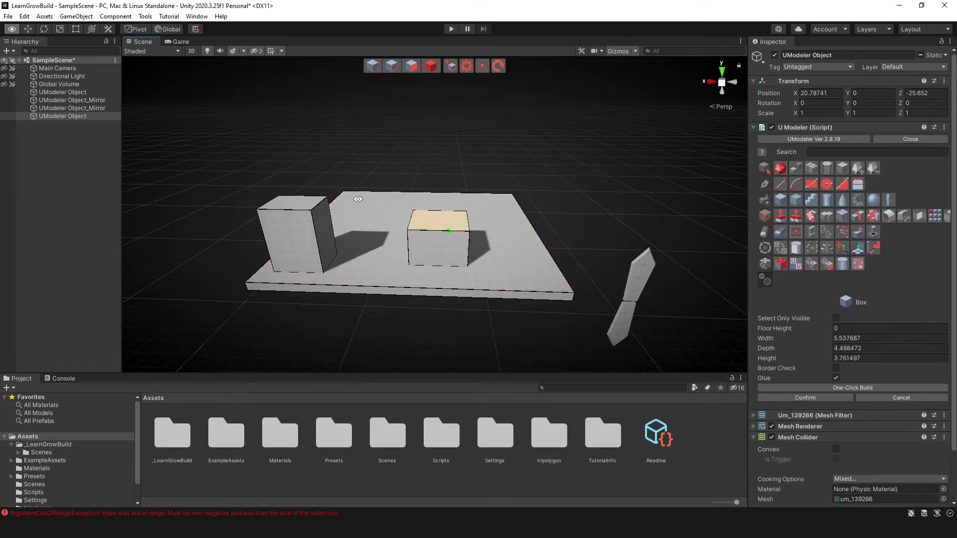
Add two tall boxes at the back of the slab and a low flat box near its blade-side edge, then return to object mode.
left_click_drag(318, 185, 428, 239, "alt")
middle_click_drag(429, 239, 543, 249)
mouse_move(295, 277)
left_mouse_down()
mouse_move(390, 279)
mouse_move(353, 240)
left_mouse_up()
left_click(364, 181)
left_click_drag(340, 301, 404, 319)
left_click(395, 277)
left_click_drag(395, 277, 494, 223, "alt")
left_click(474, 231)
left_click(429, 67)
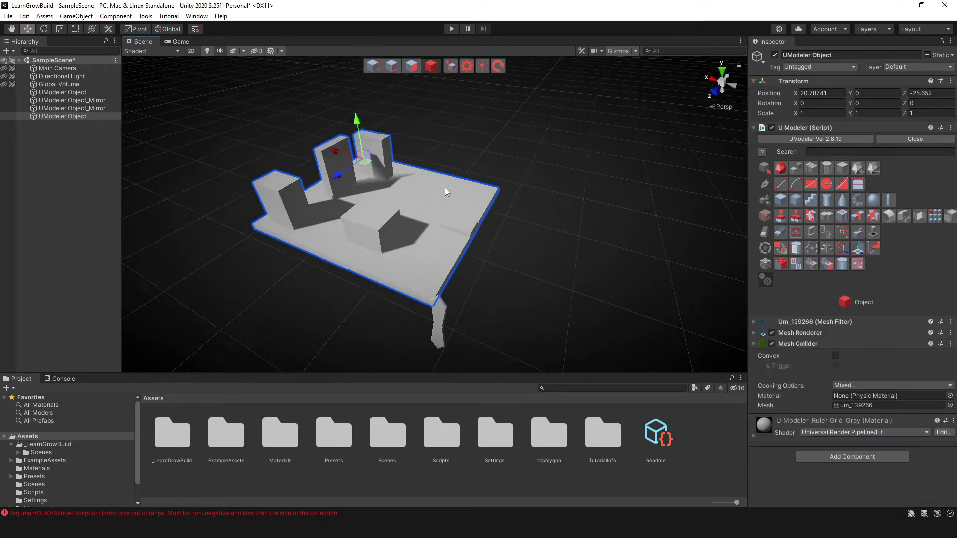
Duplicate and mirror the slab object with Mirror Object on the X axis, with the plane at its blade-side edge, distance about -14.17.
mouse_move(444, 187)
left_mouse_down("alt")
mouse_move(196, 166)
mouse_move(515, 188)
mouse_move(504, 199)
mouse_move(428, 198)
left_mouse_up("alt")
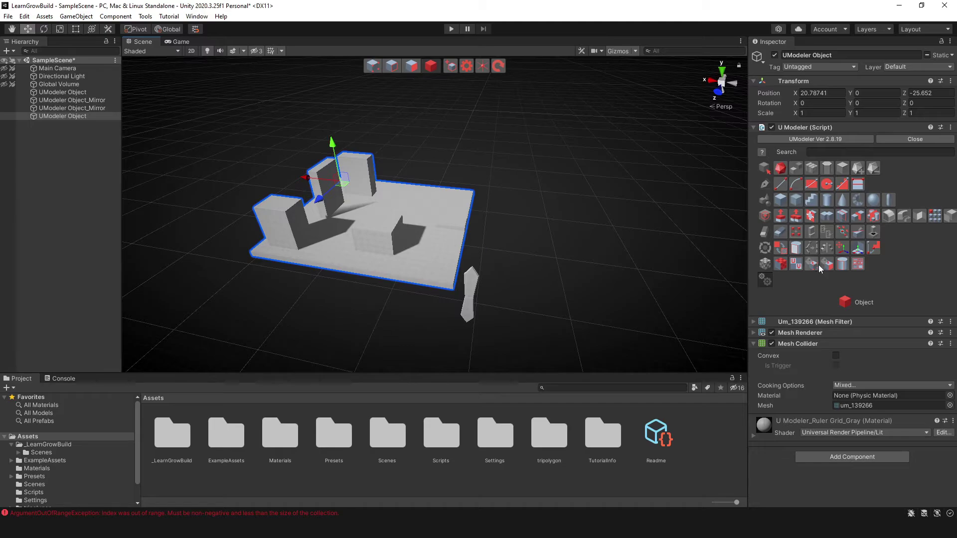
left_click(874, 217)
left_click(847, 317)
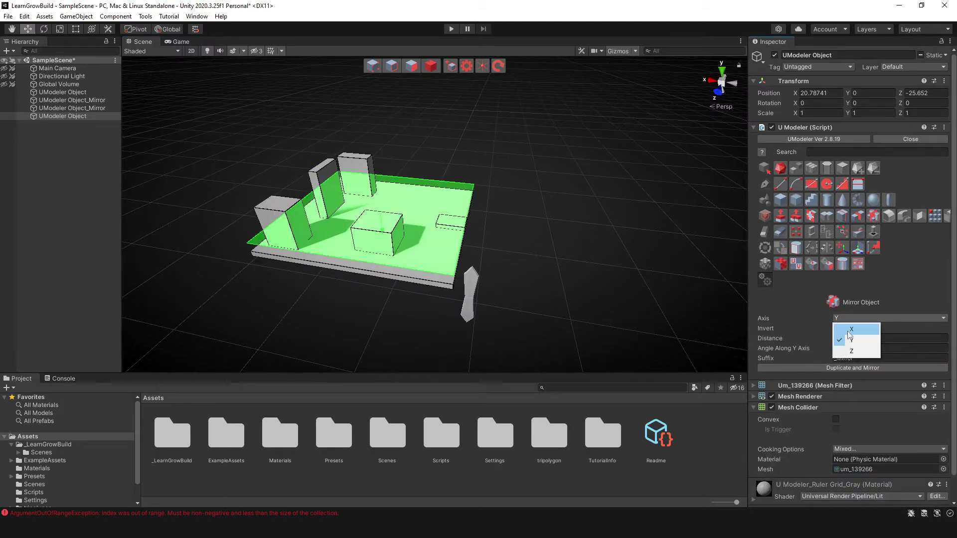
left_click(848, 328)
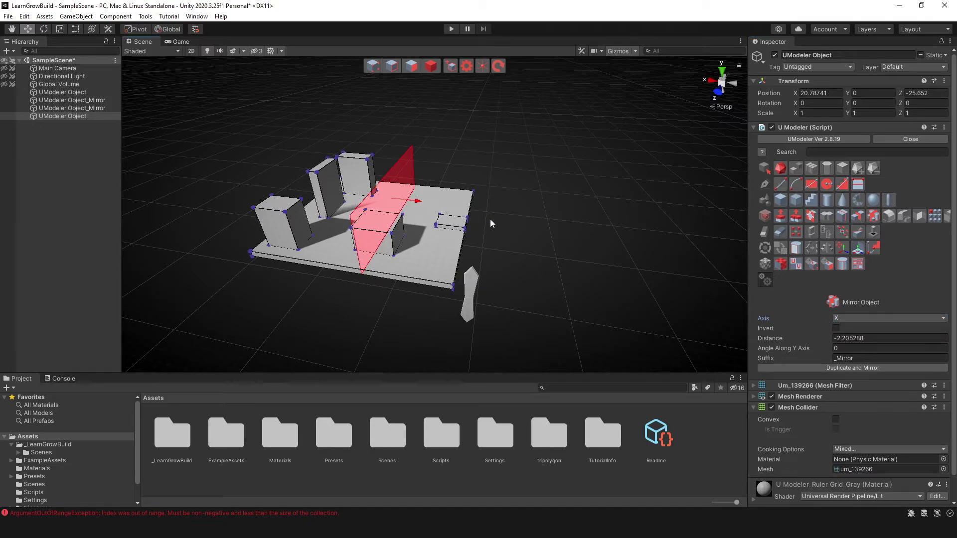
left_click_drag(422, 203, 497, 217)
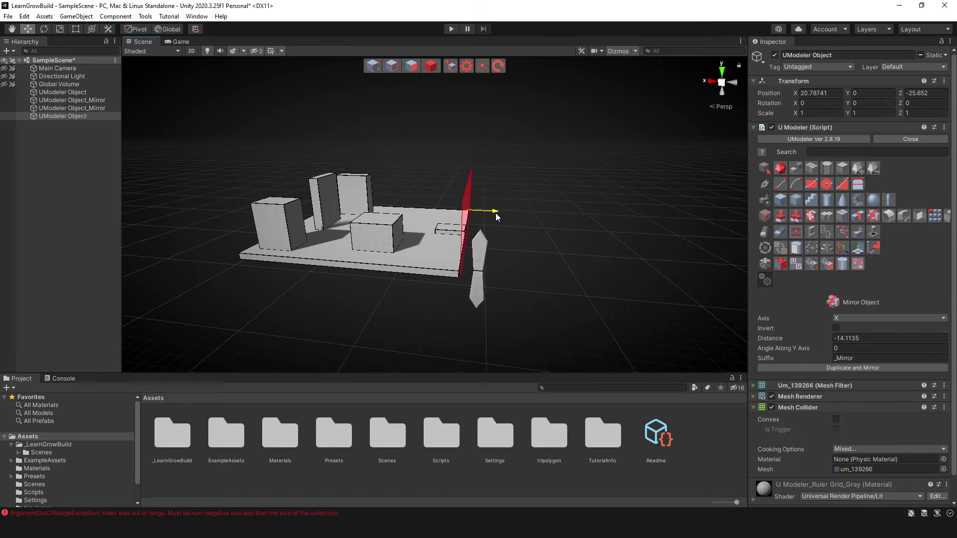
left_click(818, 368)
Examine the slab and its mirrored duplicate from several angles around the mirror plane.
left_click_drag(564, 253, 503, 239, "alt")
middle_click_drag(504, 239, 472, 200)
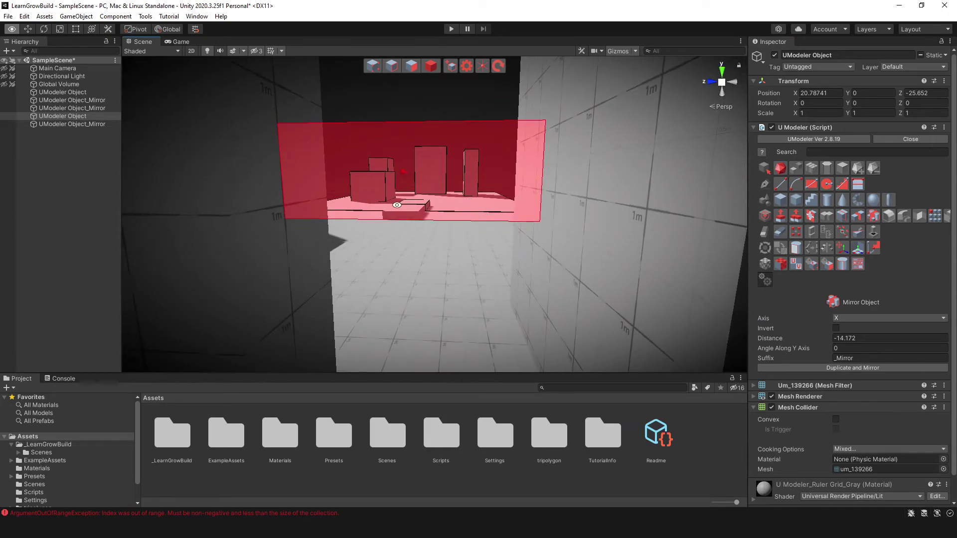
left_click_drag(472, 201, 521, 216, "alt")
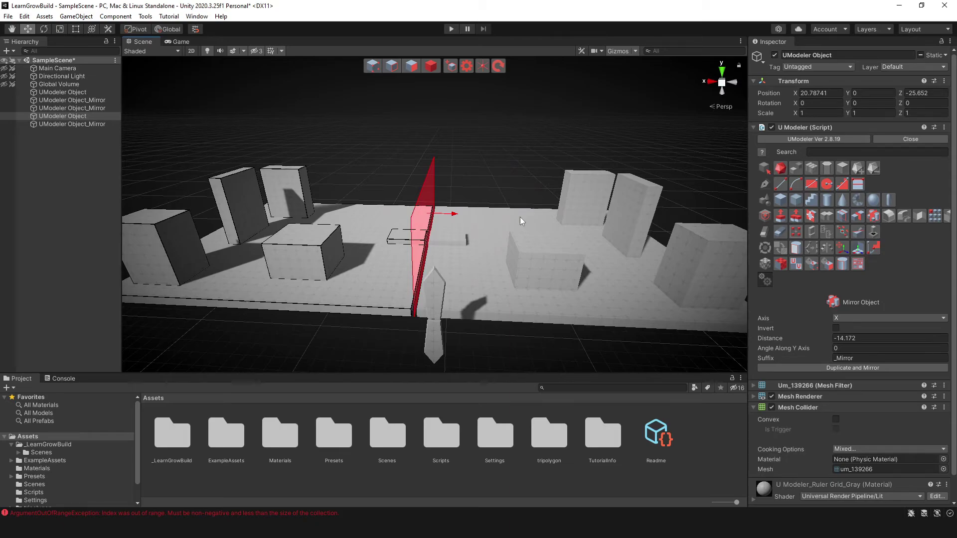
scroll(516, 216, "down", 5)
left_click_drag(496, 222, 623, 287, "alt")
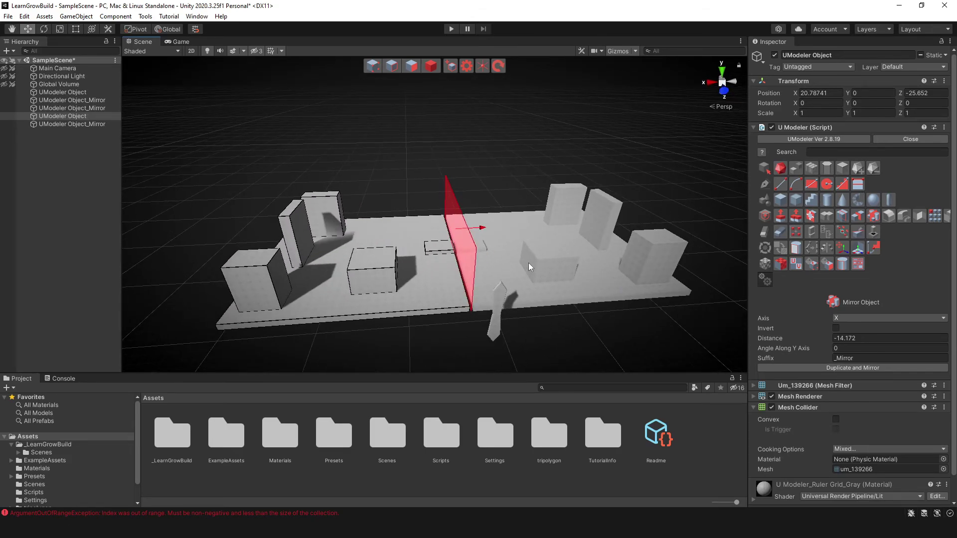
left_click_drag(528, 262, 507, 263, "alt")
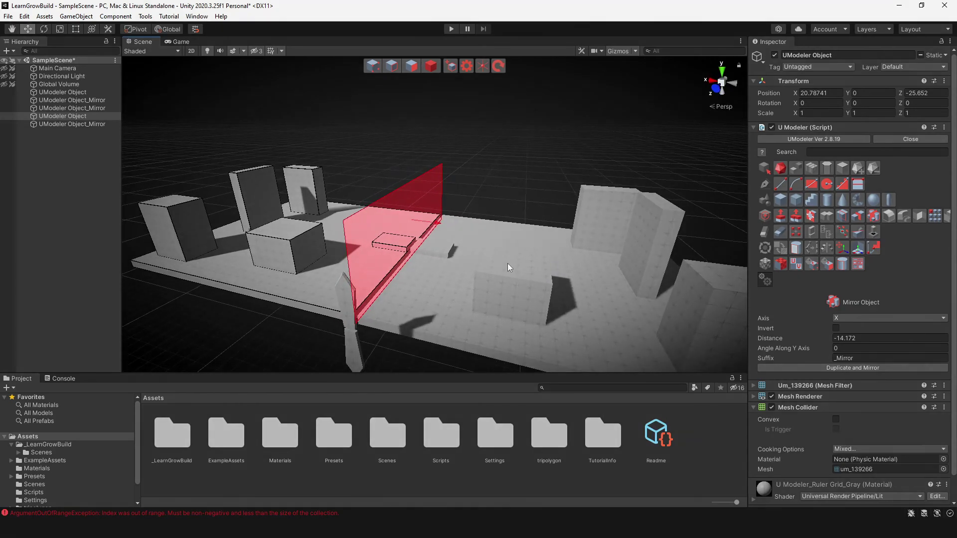